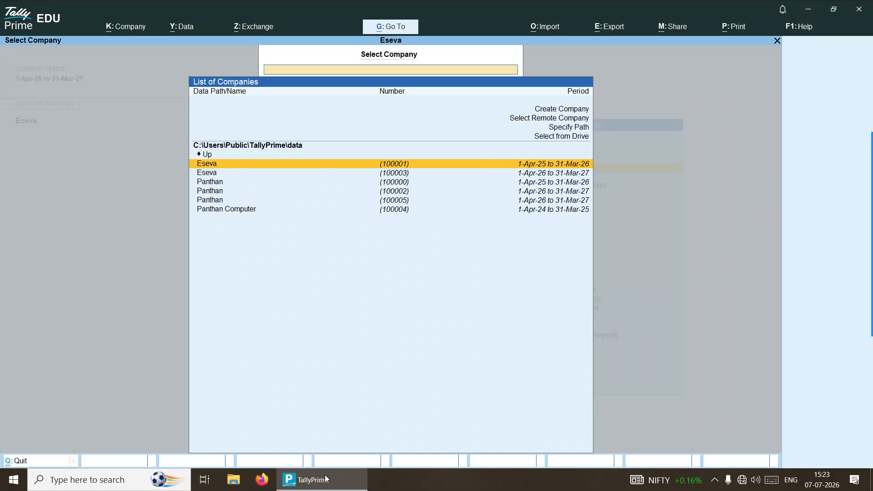
Step: Move to Create Company in the Select Company list
key("Up")
key("Up")
key("Up")
key("Up")
key("Up")
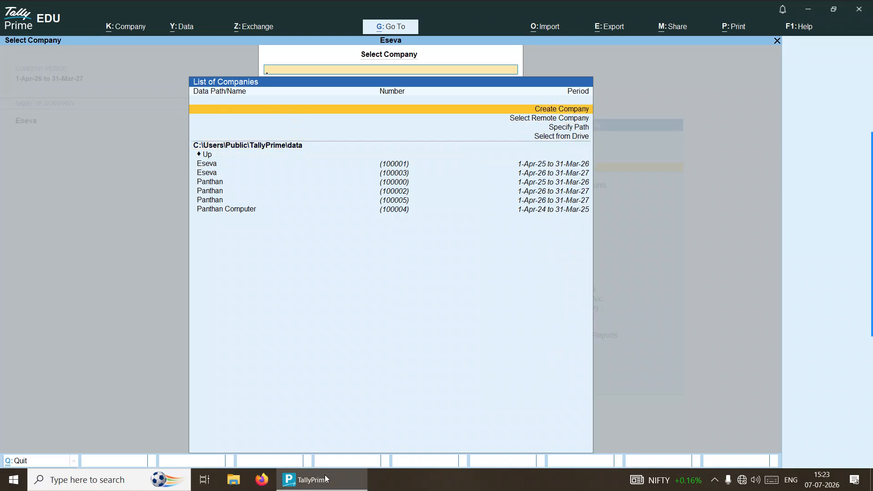
Step: Start a new company named Panthan with state Gujarat
key("Return")
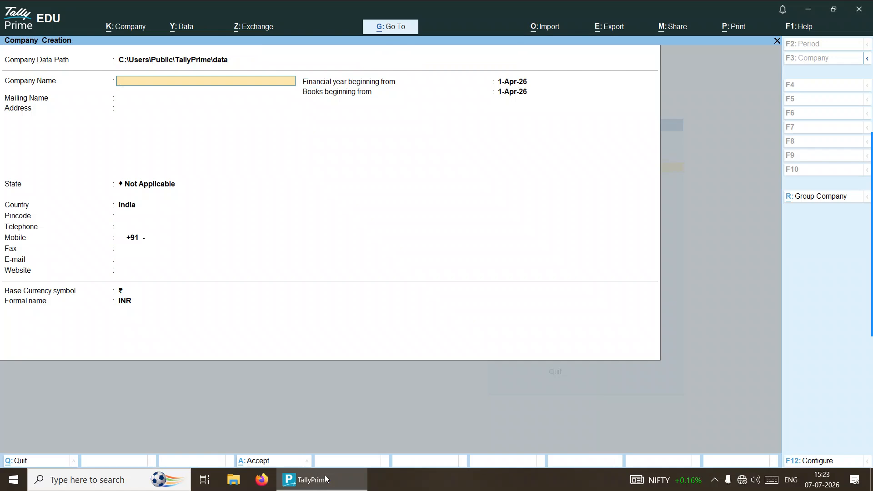
type("Panthan")
key("Return")
key("Return")
key("Return")
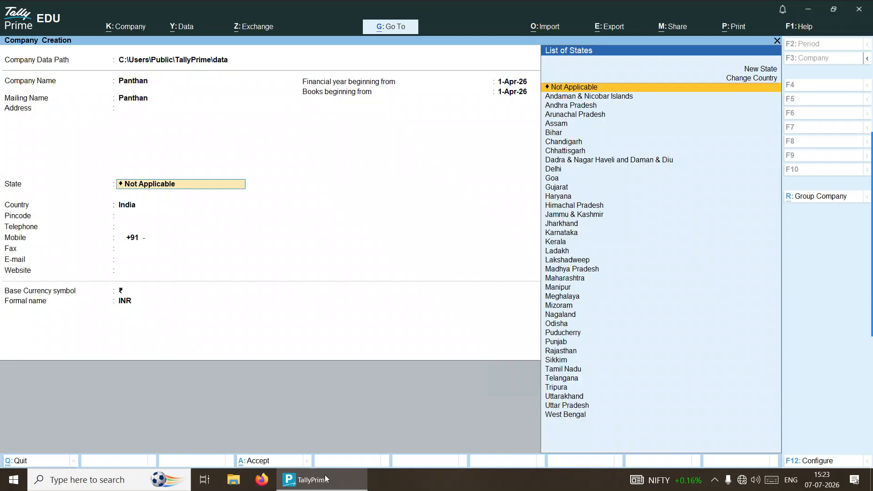
key("Down")
key("Down")
key("Down")
key("Down")
key("Down")
key("Down")
key("Down")
key("Down")
key("Down")
key("Down")
key("Down")
key("Down")
key("Down")
key("Down")
key("Down")
key("Down")
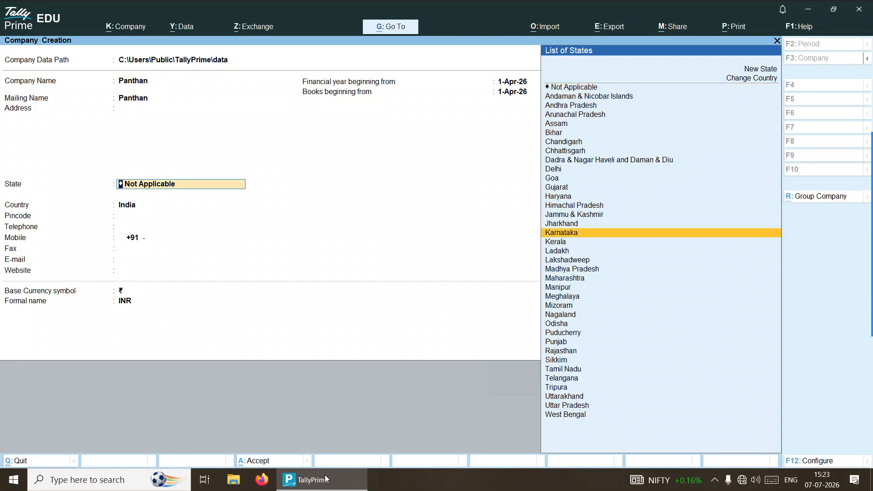
key("Up")
key("Up")
key("Up")
key("Up")
key("Up")
key("Return")
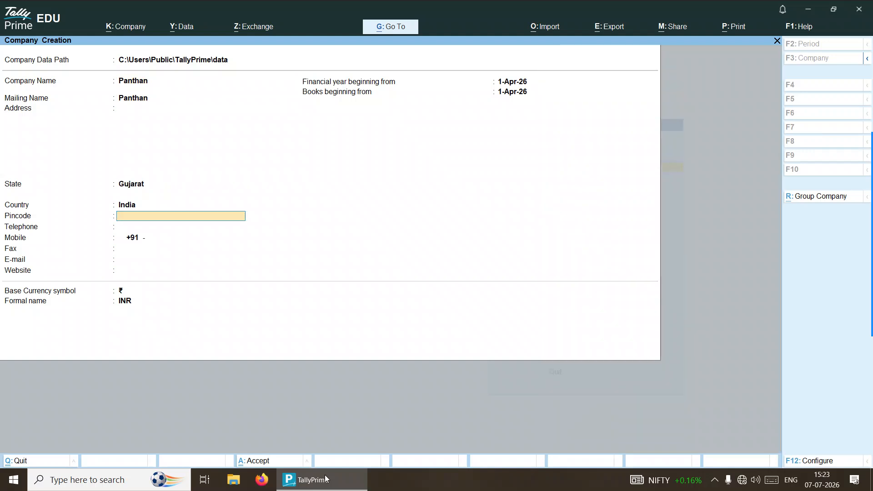
Step: Enter pincode 385001 and a mobile number, keeping 1-Apr-26 as financial year start
type("385001")
key("Return")
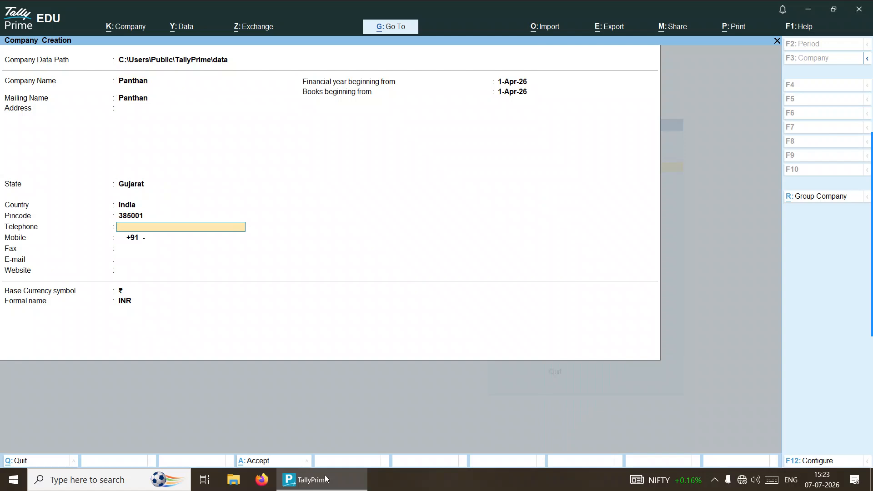
key("Return")
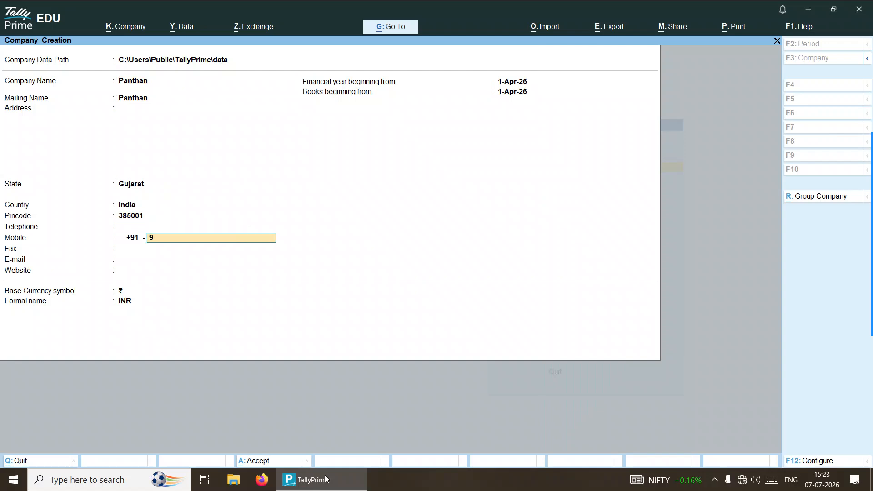
key("Return")
key("Return")
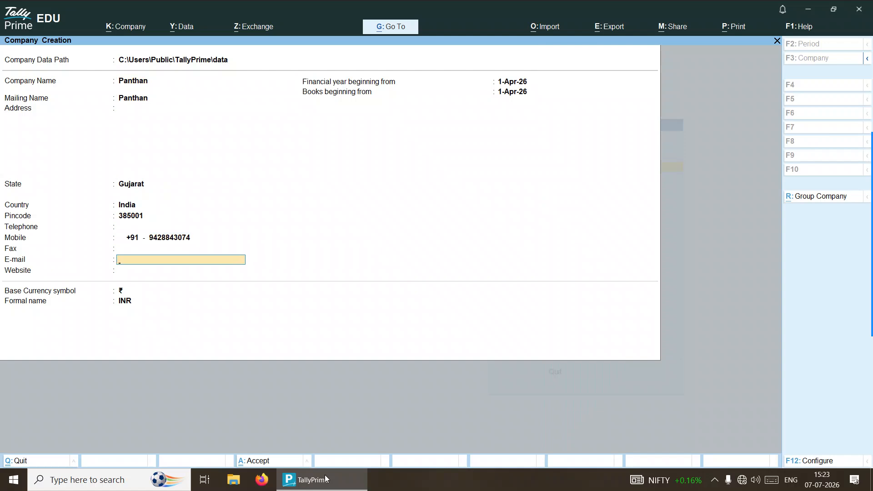
key("Return")
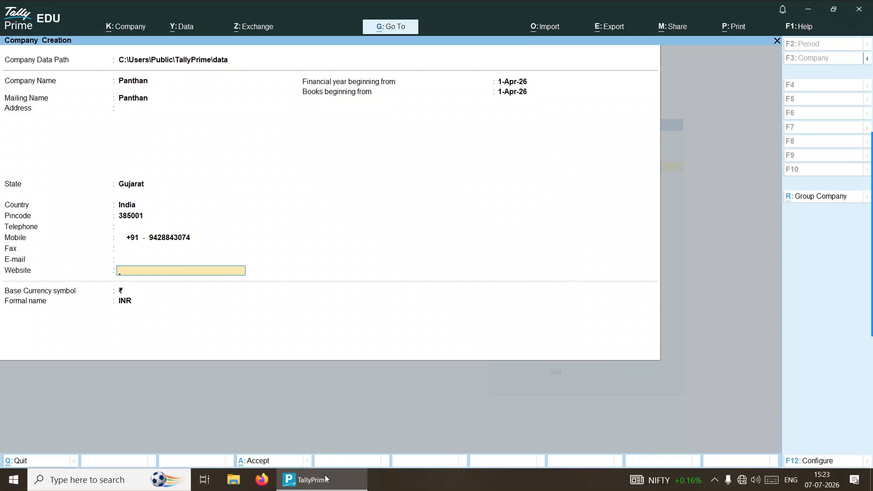
key("Return")
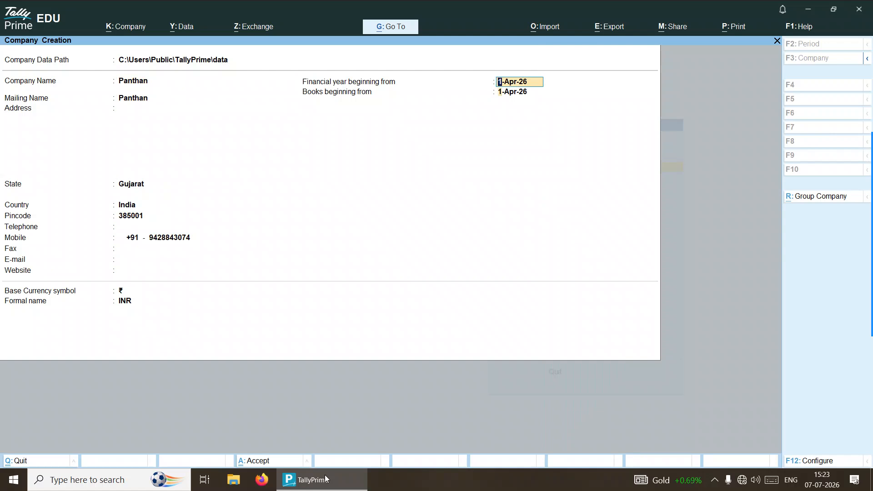
key("Return")
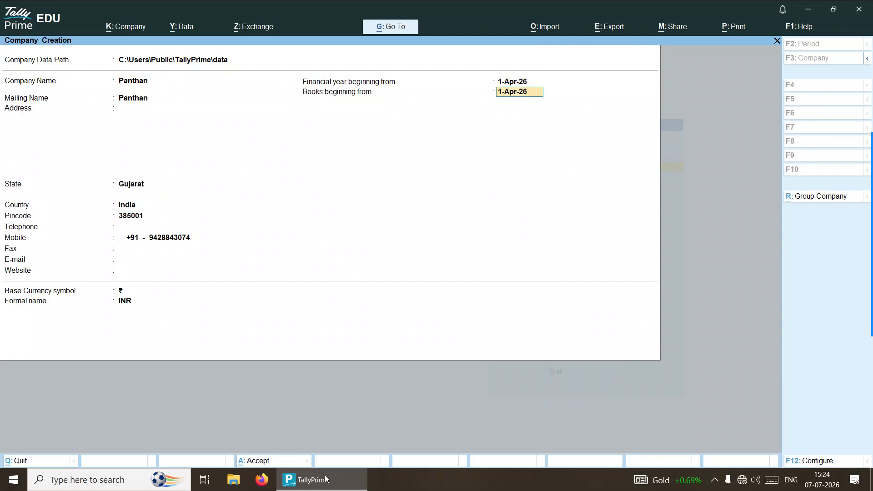
Step: Keep books beginning 1-Apr-26 and confirm creating the Panthan company
key("Return")
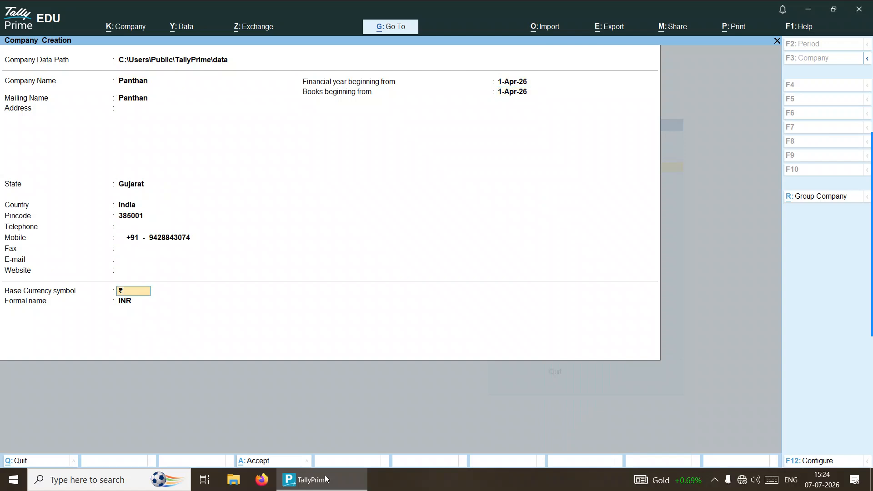
key("Return")
key("Return")
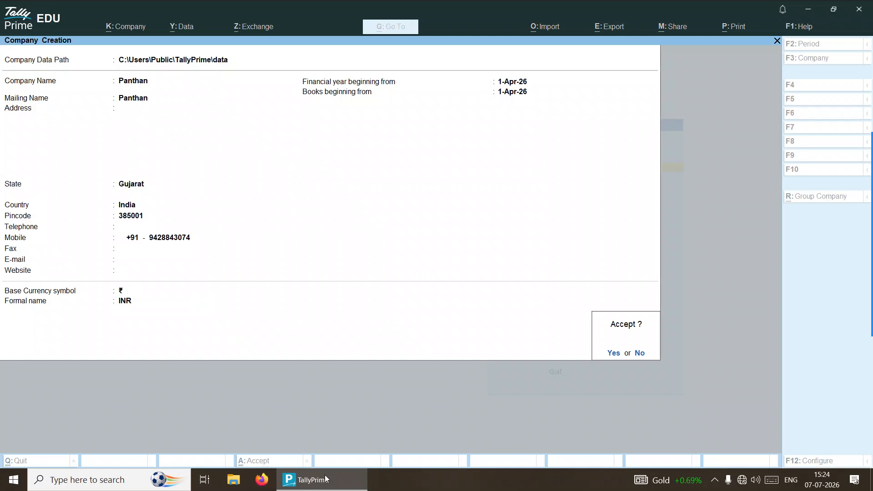
key("Return")
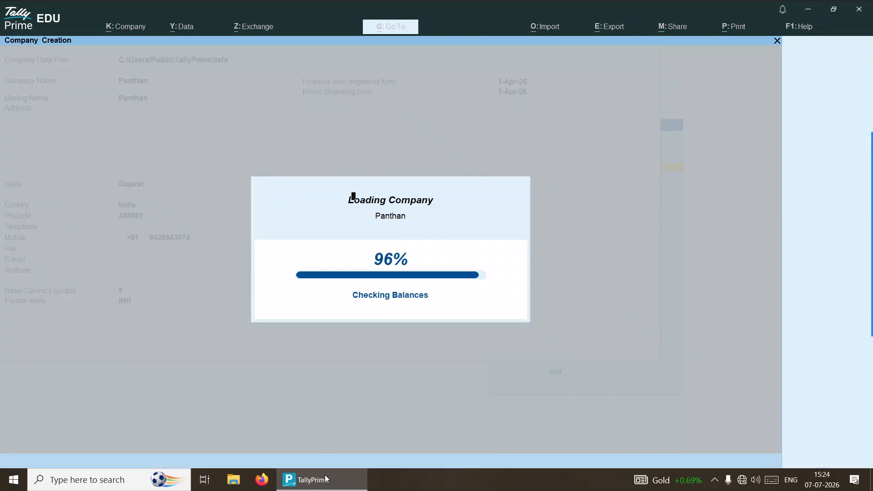
Step: Enable GST with state Gujarat, Regular registration and a GSTIN, keeping other defaults
key("Return")
key("Return")
key("Return")
key("Return")
key("Return")
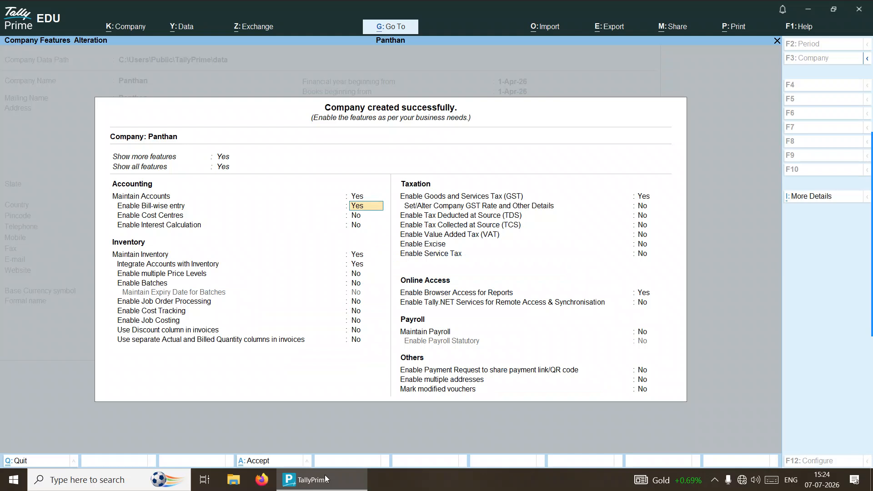
key("Return")
key("Return")
key("Return")
key("Return")
key("Return")
key("Return")
key("Return")
key("Return")
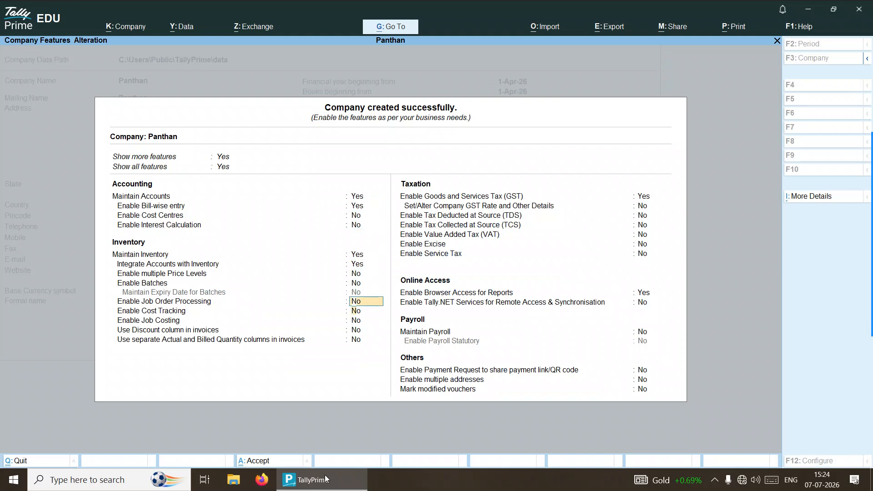
key("Return")
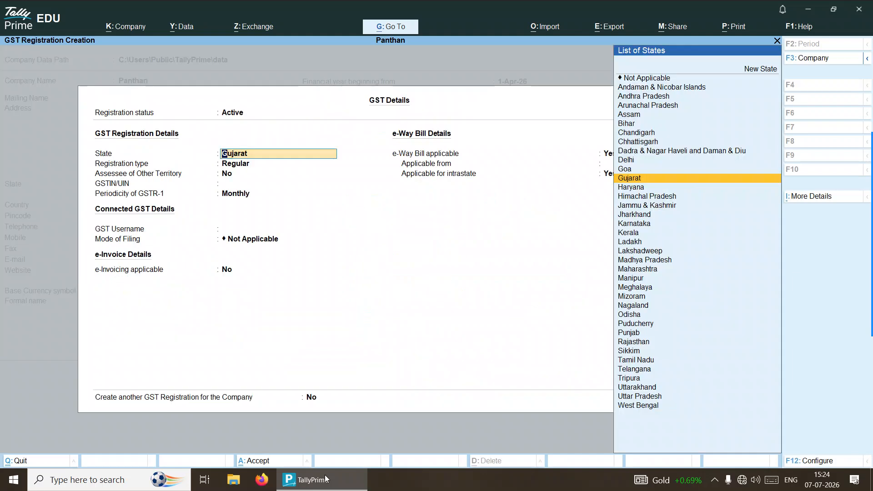
key("Return")
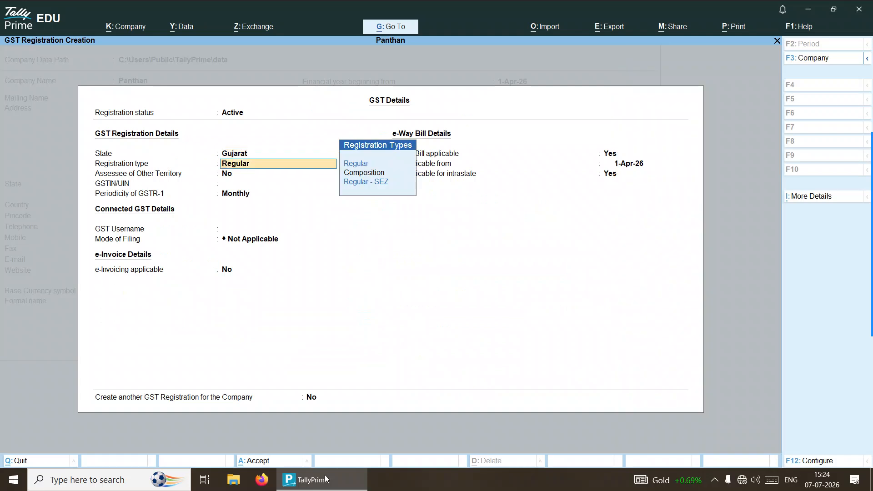
key("Return")
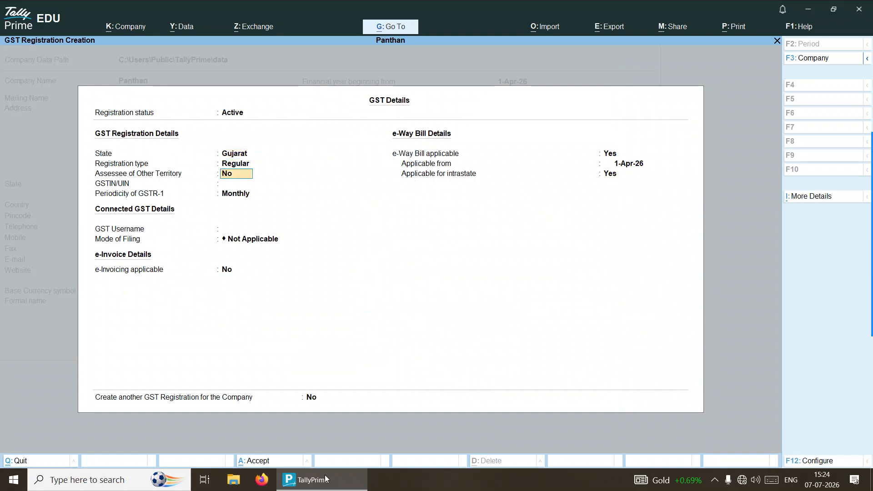
key("Return")
type("KJKJKJKJ2221")
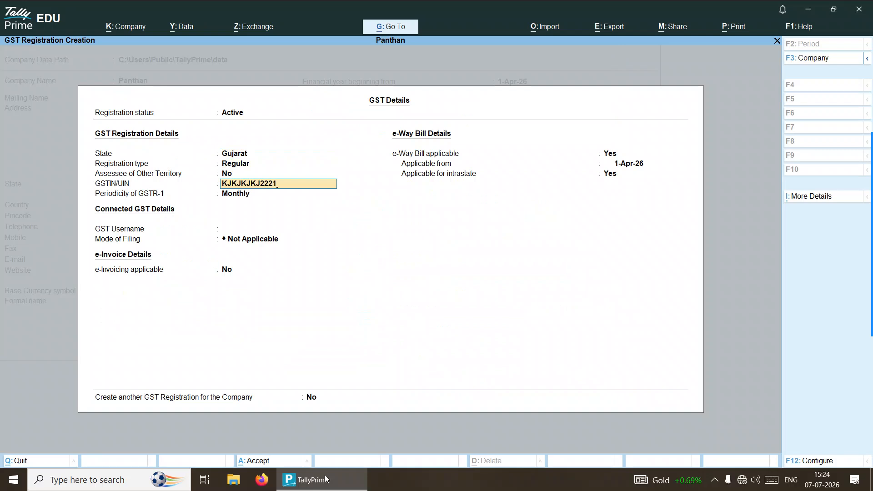
key("Return")
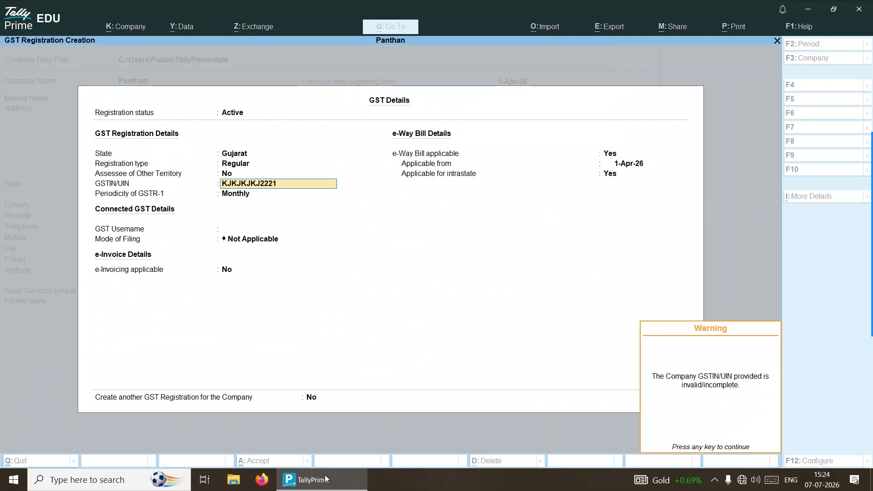
key("Return")
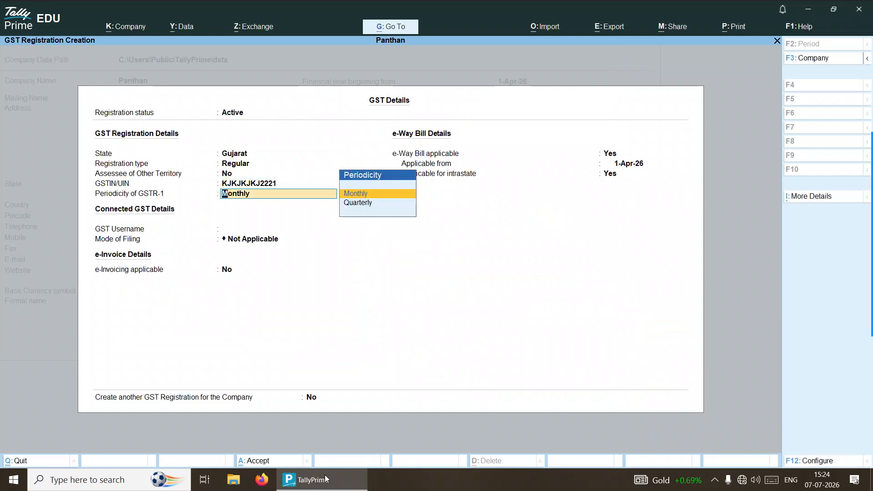
key("Return")
key("Return")
key("Return")
key("Return")
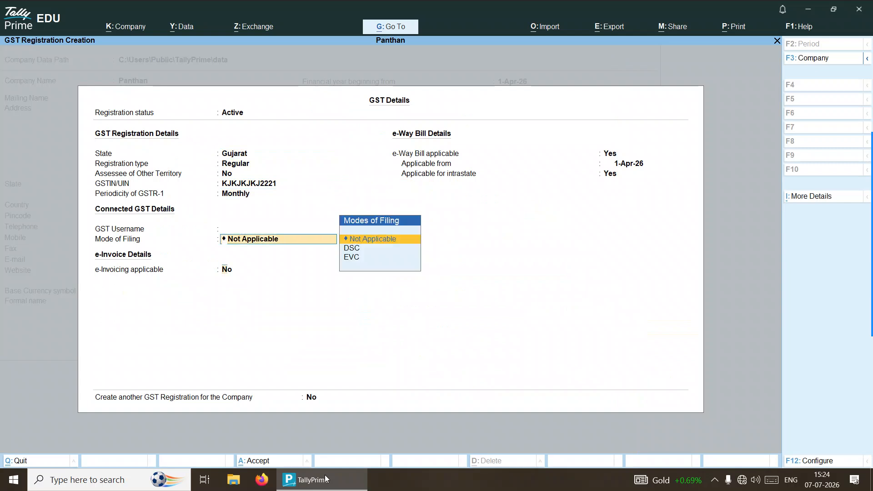
key("Return")
key("Return")
key("Return")
key("Return")
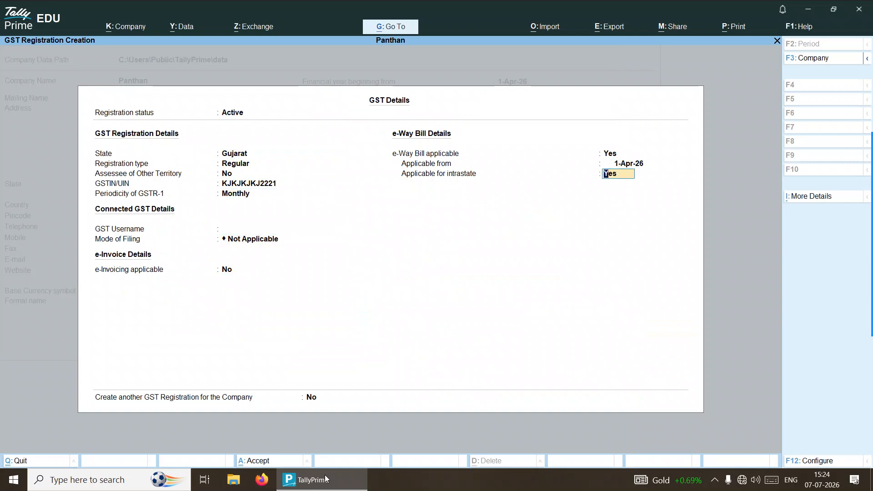
key("Return")
key("Return")
key("Return")
key("Return")
key("Return")
key("Return")
key("Return")
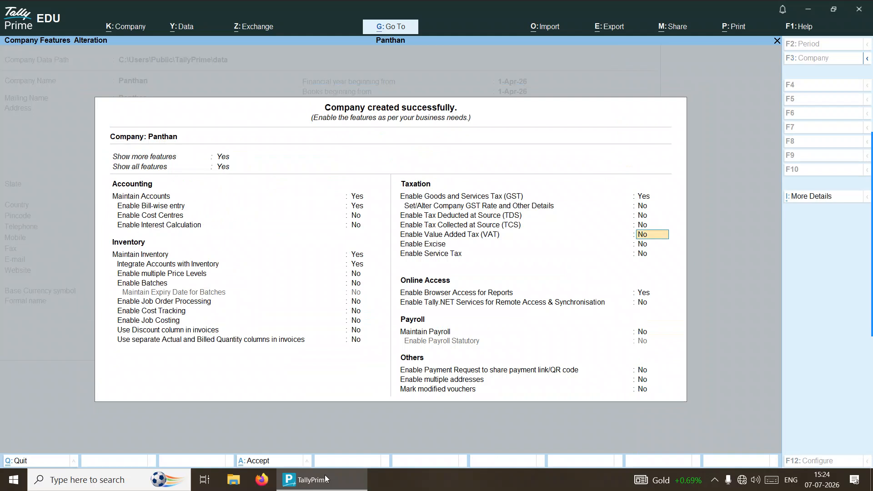
Step: Save Panthan's company features, reach Gateway of Tally, and bring up Change Company with F3
key("Return")
key("Return")
key("Return")
key("Return")
key("Return")
key("Return")
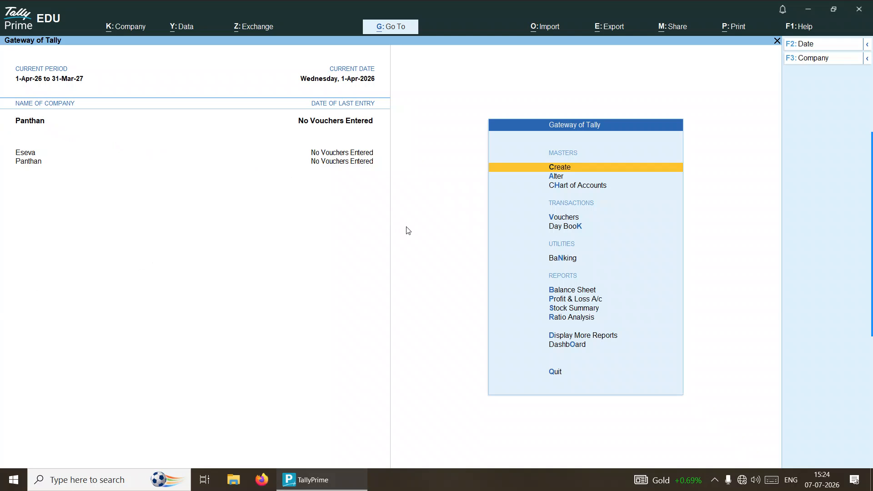
key("F3")
Step: Alter Panthan's company details, changing the pincode to 356899
key("Up")
key("Up")
key("Up")
key("Up")
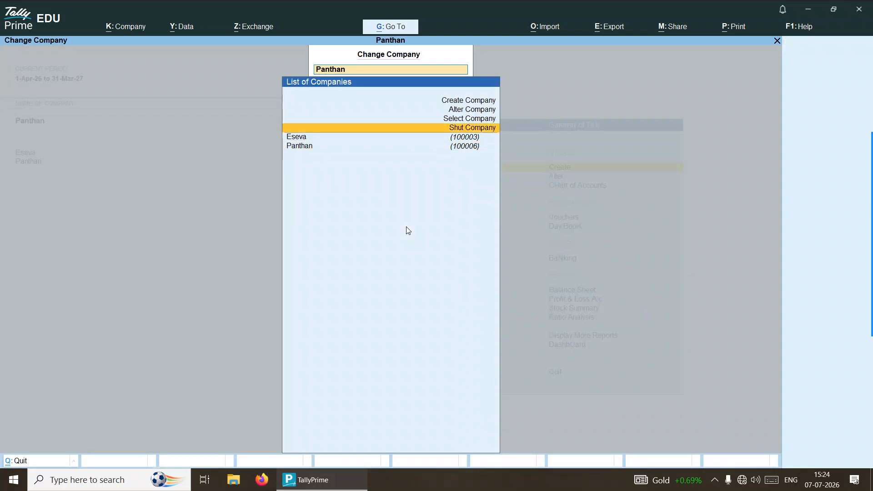
key("Return")
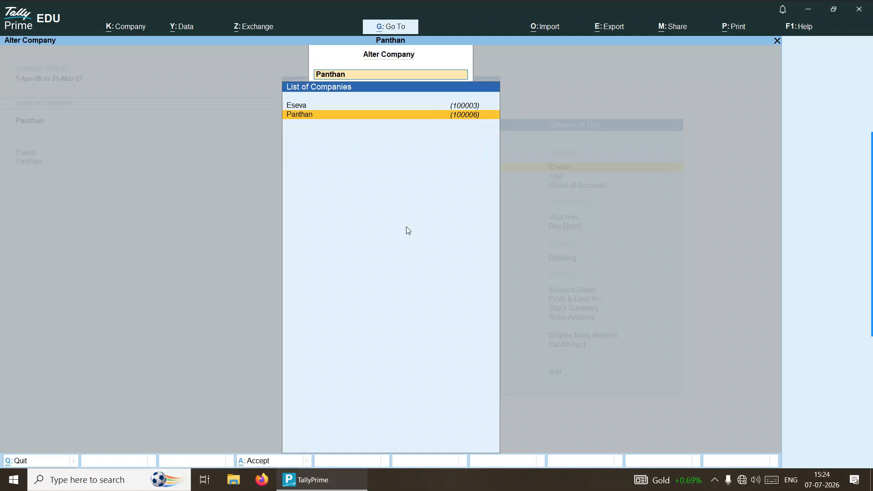
key("Return")
key("Return")
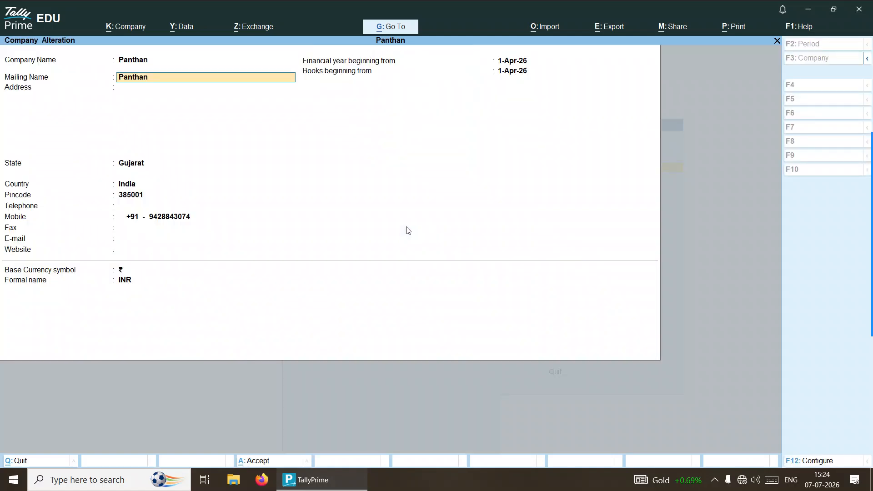
key("Return")
key("Return")
key("Return")
key("Return")
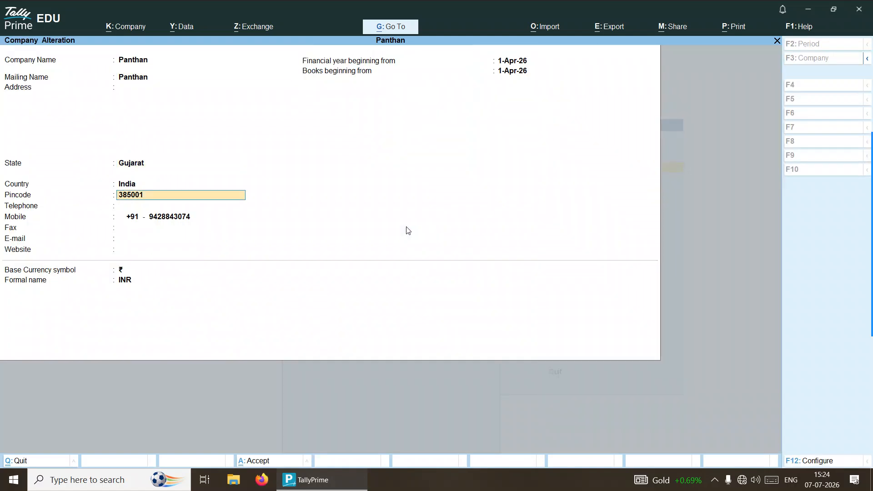
type("356899")
key("Return")
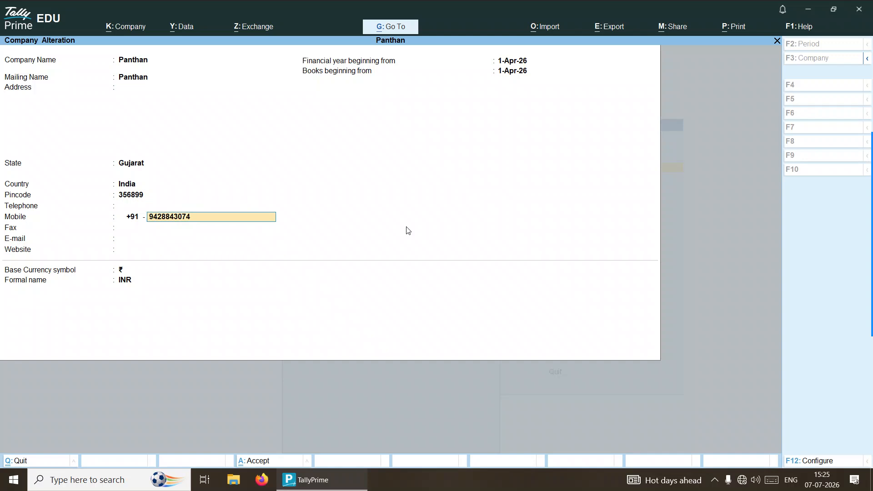
key("Return")
key("Return")
key("Return")
key("Return")
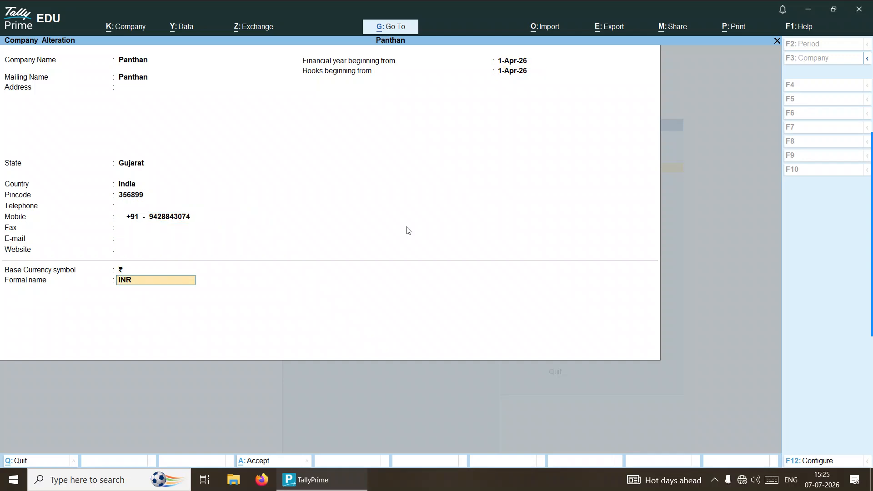
key("Return")
key("Return")
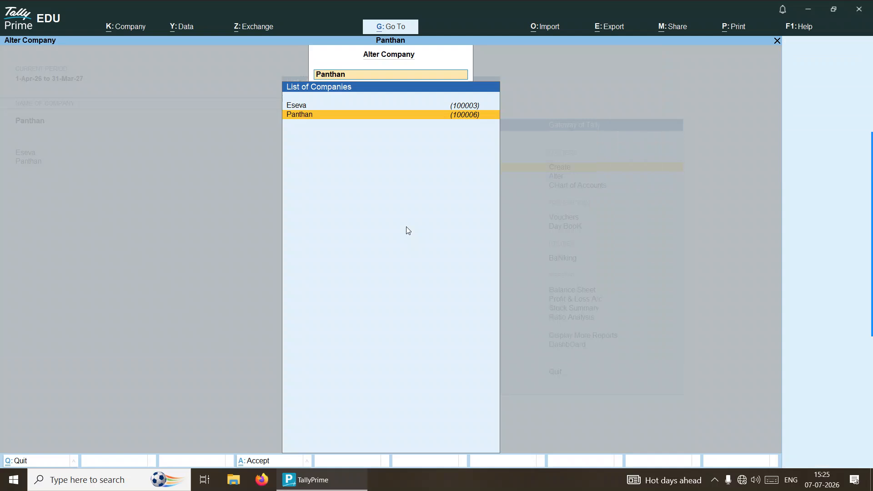
Step: Choose Shut Company and select Panthan as the company to shut
key("F3")
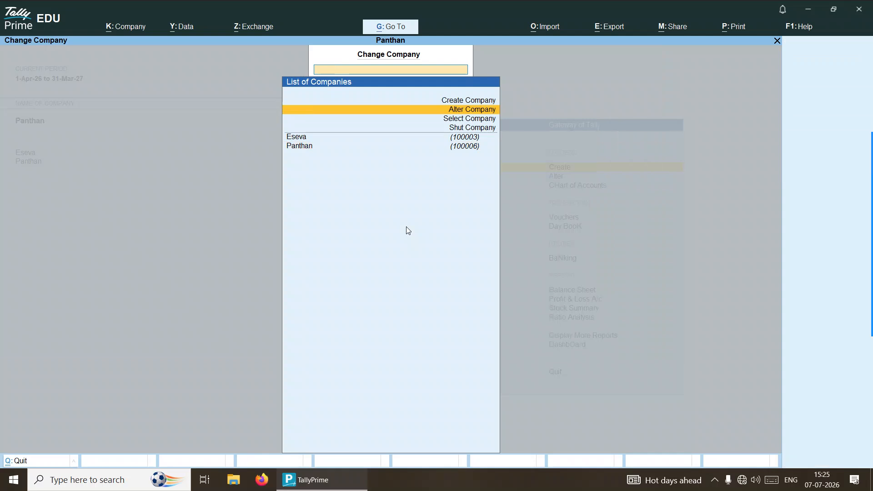
key("Escape")
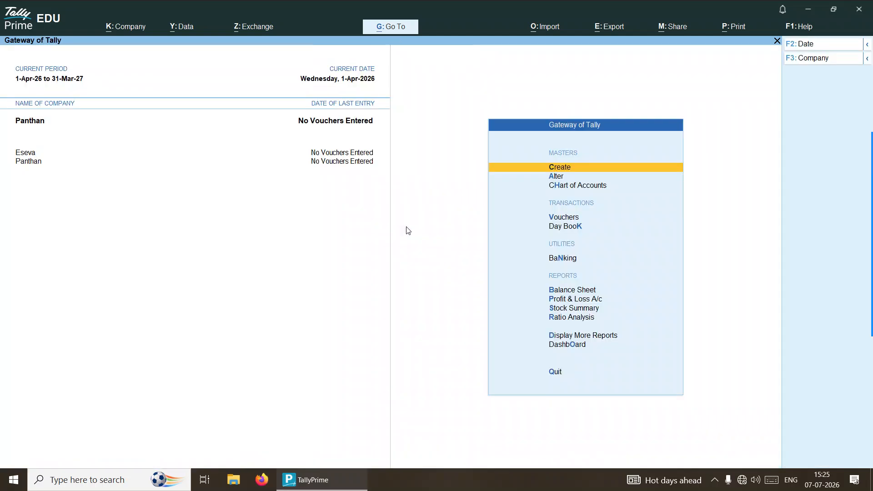
key("F3")
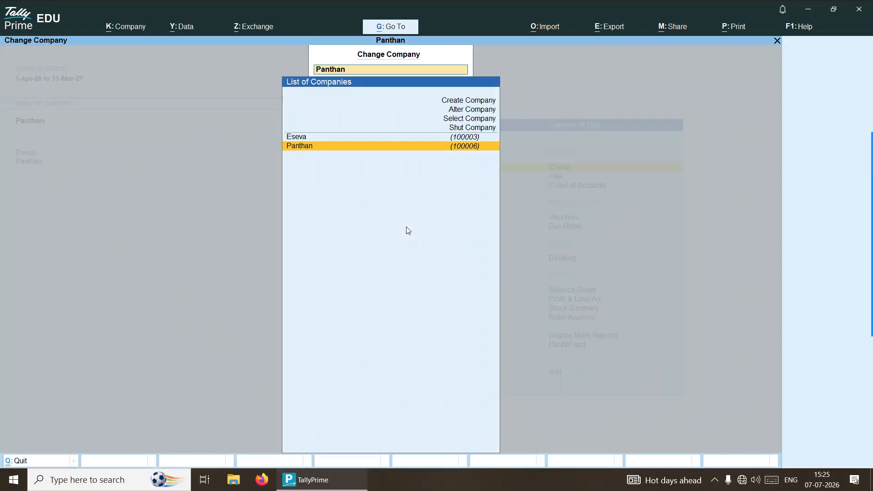
key("Up")
key("Up")
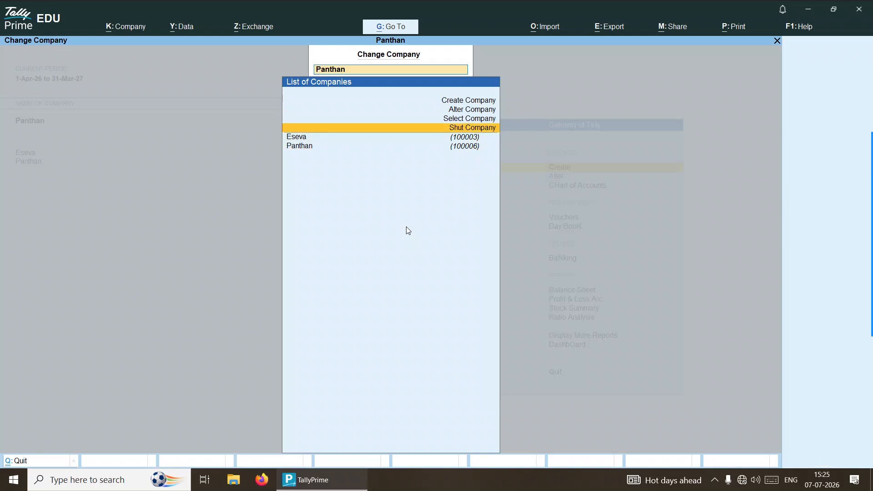
key("Return")
key("Return")
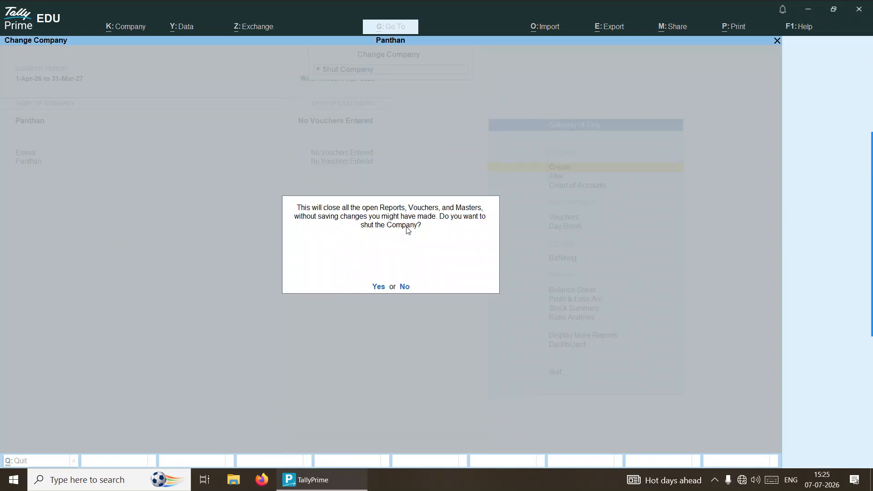
key("Return")
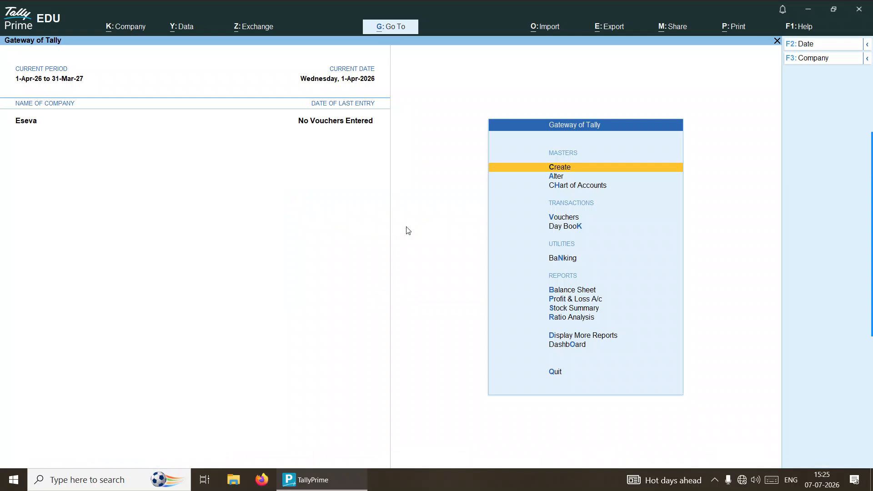
Step: Try loading Panthan (100000), then cancel its login
key("F3")
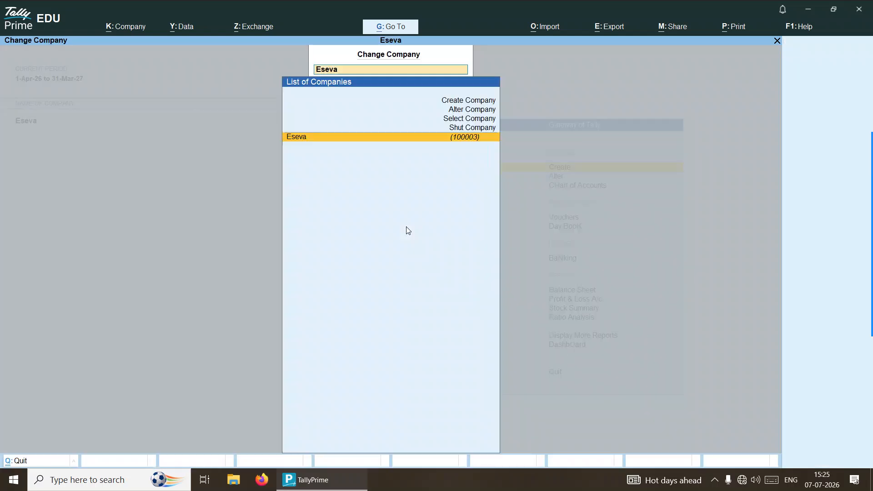
key("Up")
key("Up")
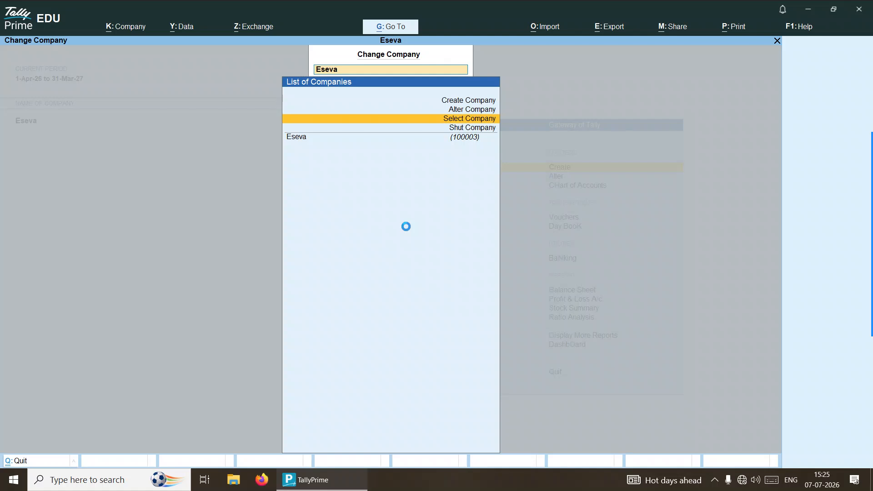
key("Down")
key("Down")
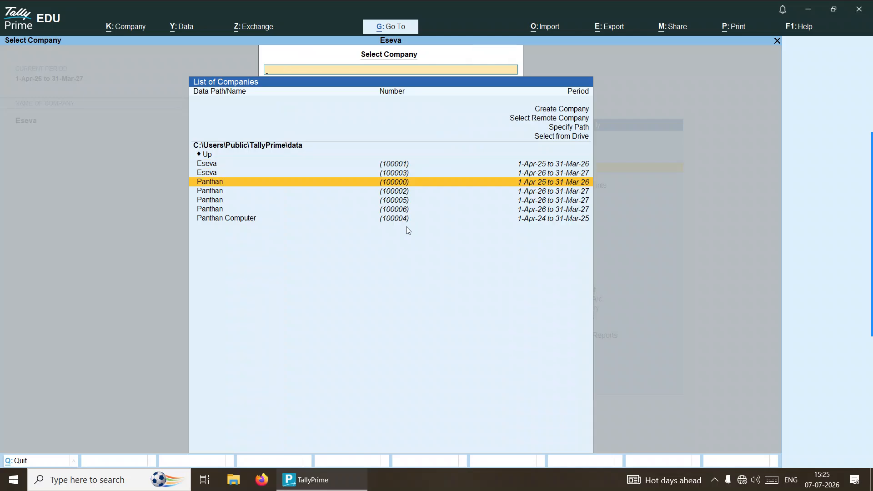
key("Return")
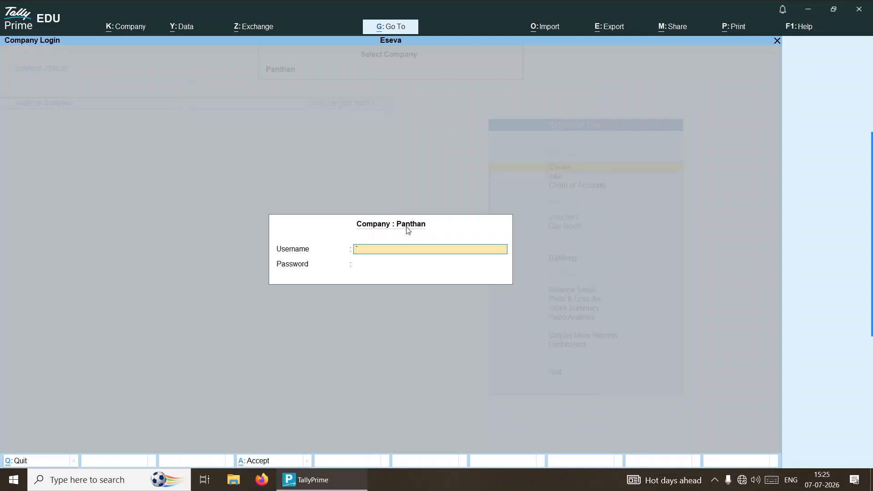
key("Escape")
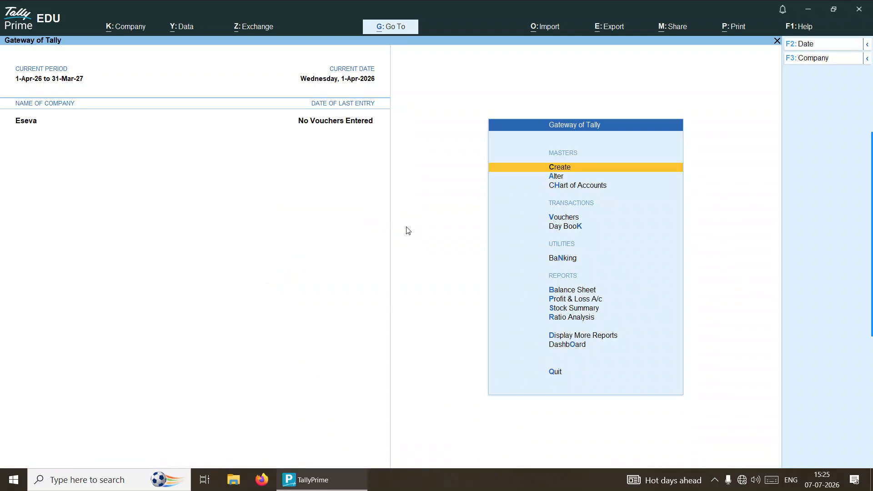
Step: Select and load Panthan (100006) from the company list
key("F3")
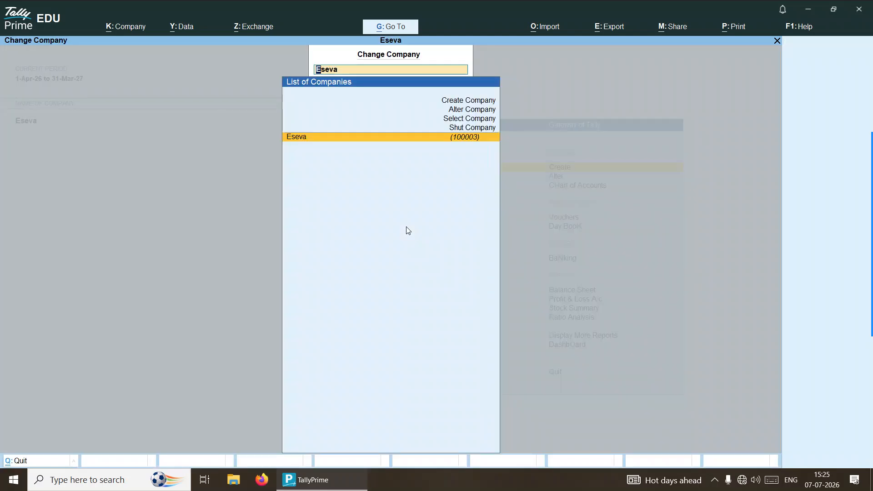
key("Up")
key("Up")
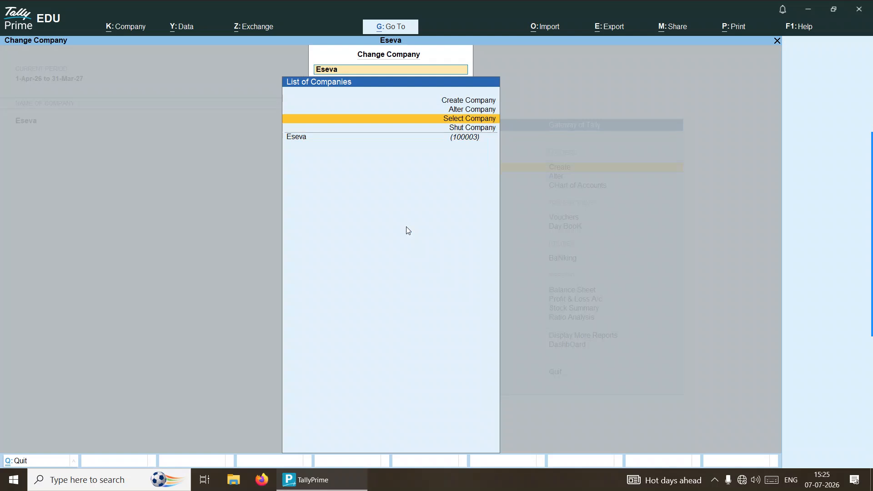
key("Return")
key("Down")
key("Down")
key("Down")
key("Down")
key("Down")
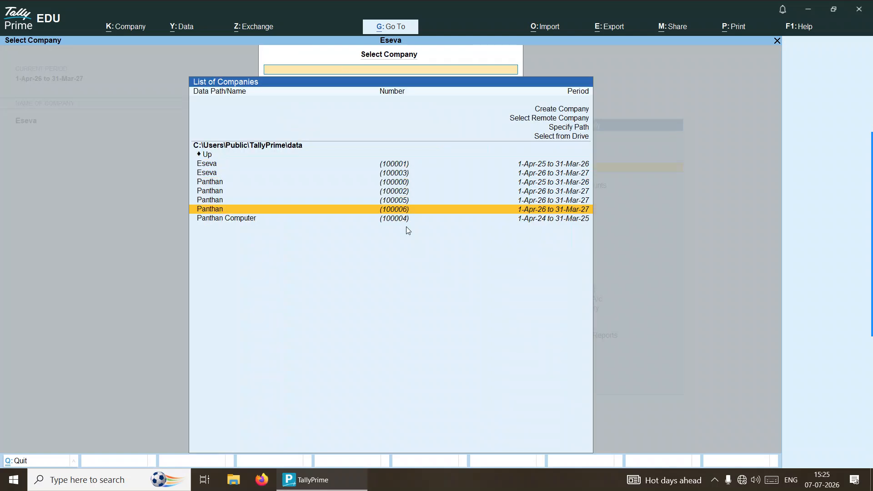
key("Up")
key("Up")
key("Up")
key("Up")
key("Up")
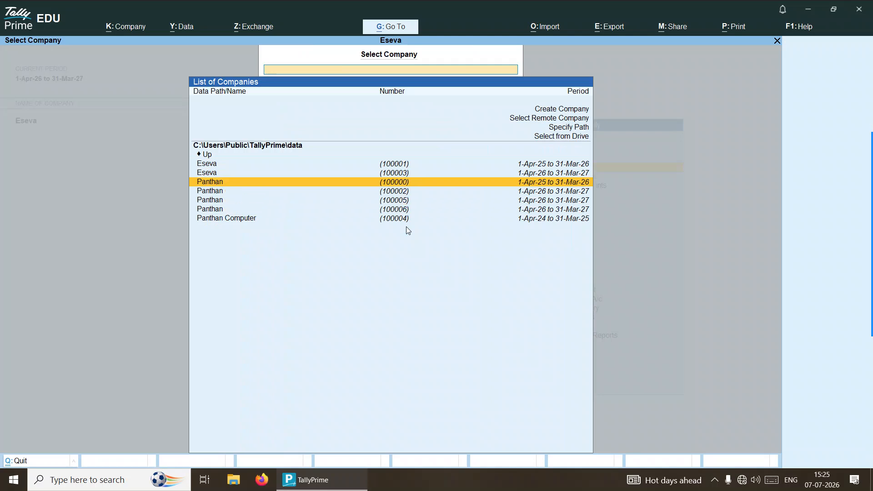
key("Down")
key("Down")
key("Down")
key("Down")
key("Down")
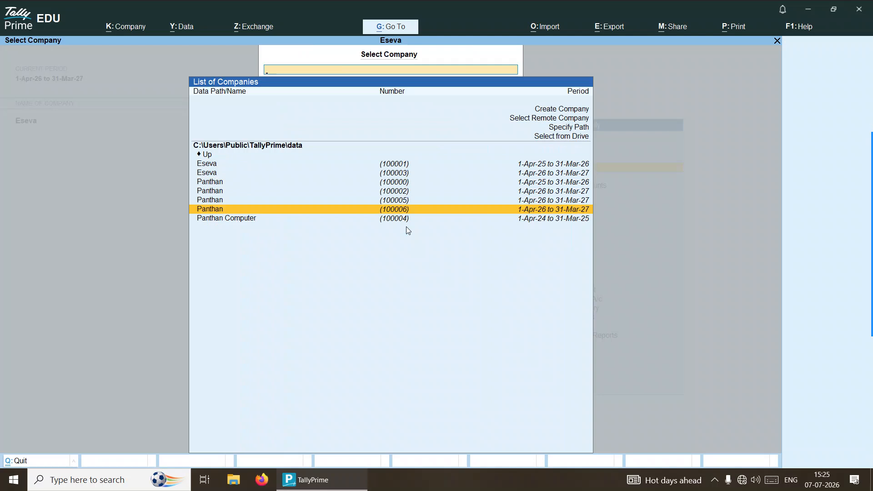
key("Up")
key("Down")
key("Return")
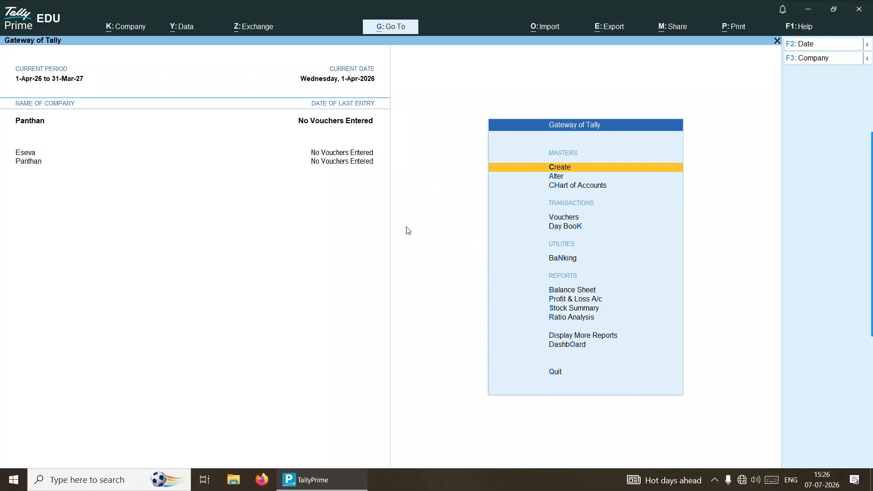
Step: Open Panthan in Company Alteration and delete it with Alt+D, confirming Yes
key("F3")
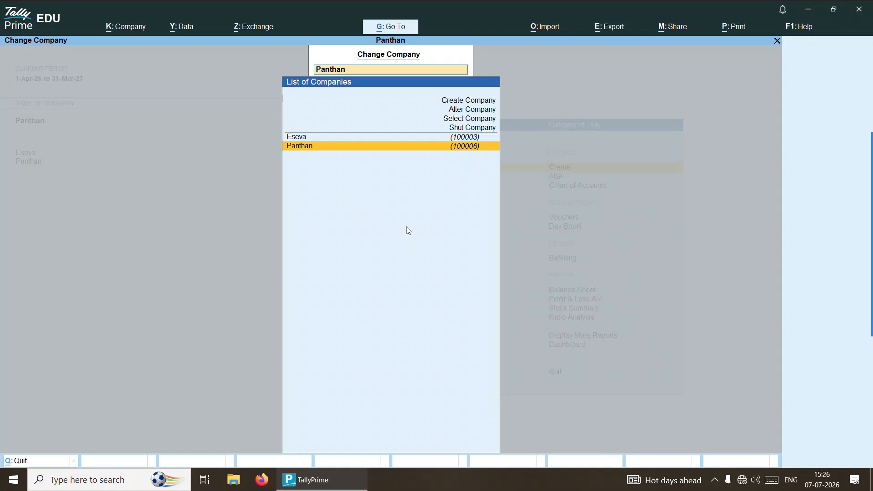
key("Up")
key("Up")
key("Up")
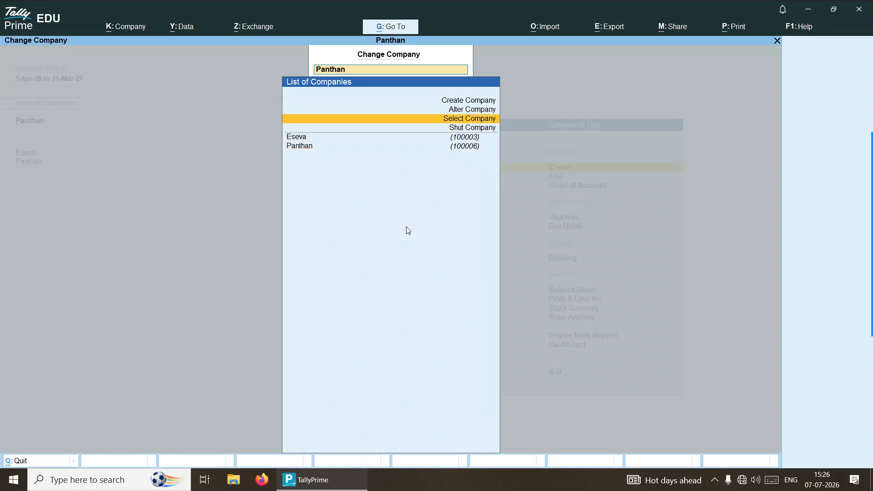
key("Down")
key("Up")
key("Up")
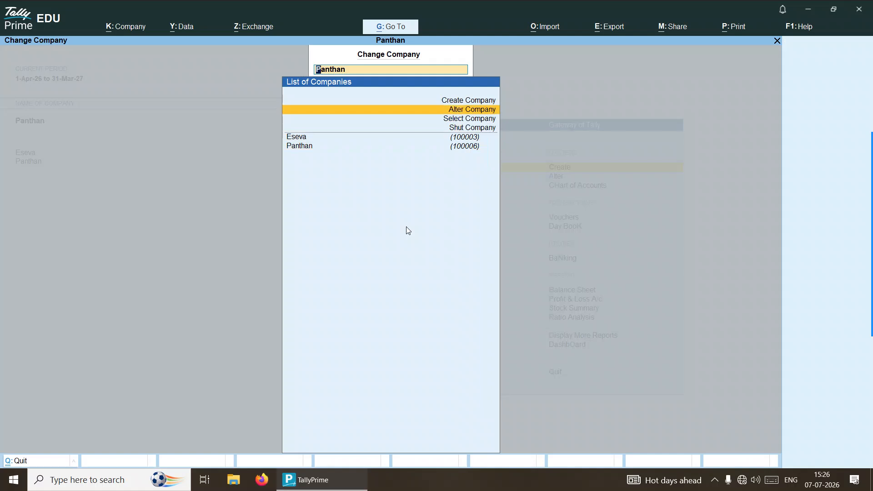
key("Return")
key("Return")
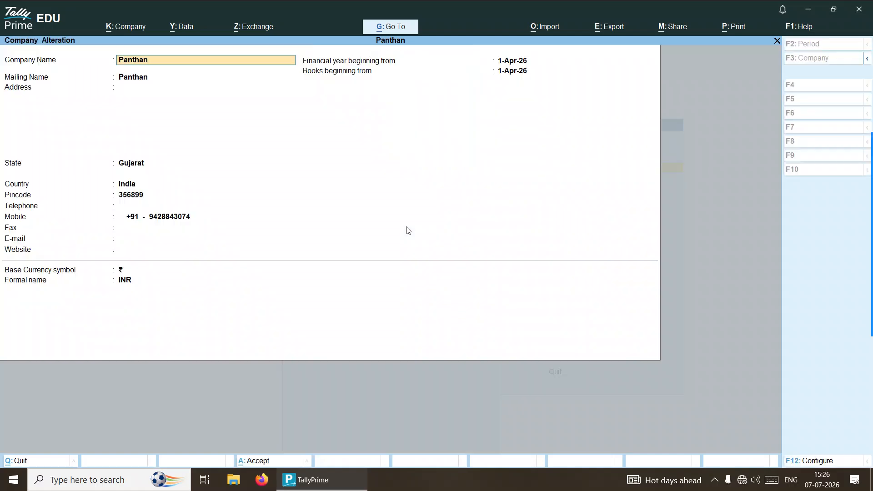
key("alt+d")
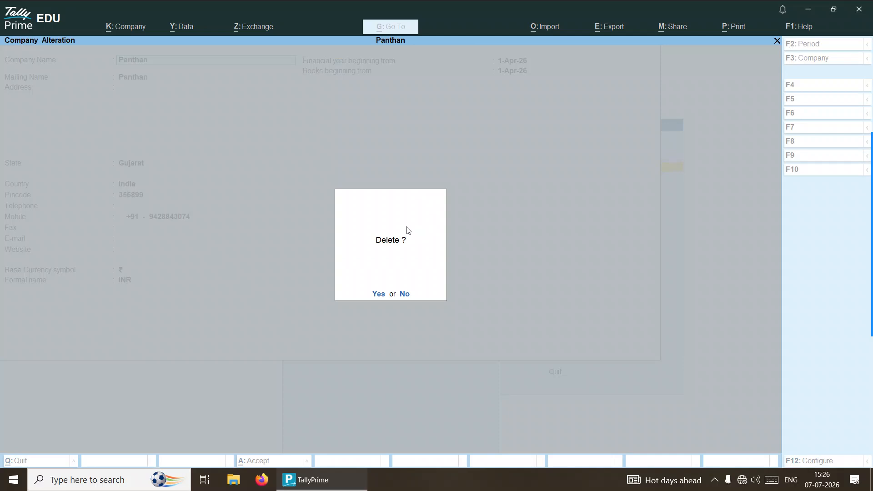
key("y")
key("y")
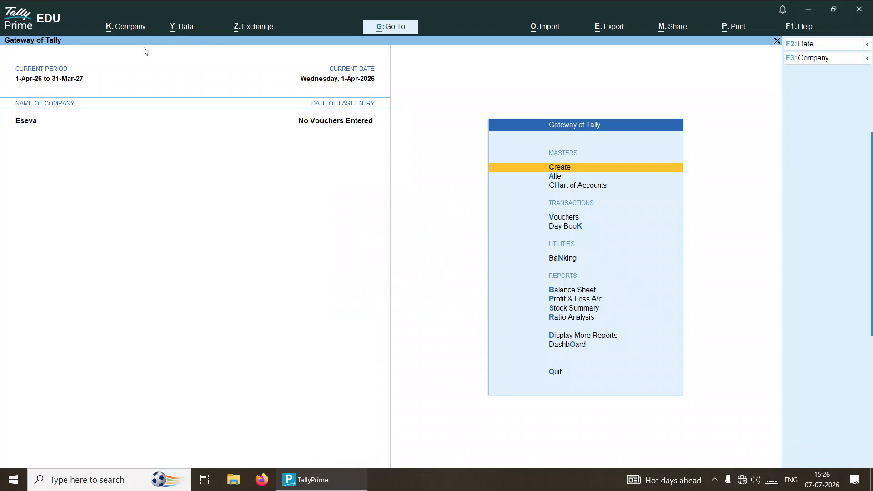
left_click(128, 30)
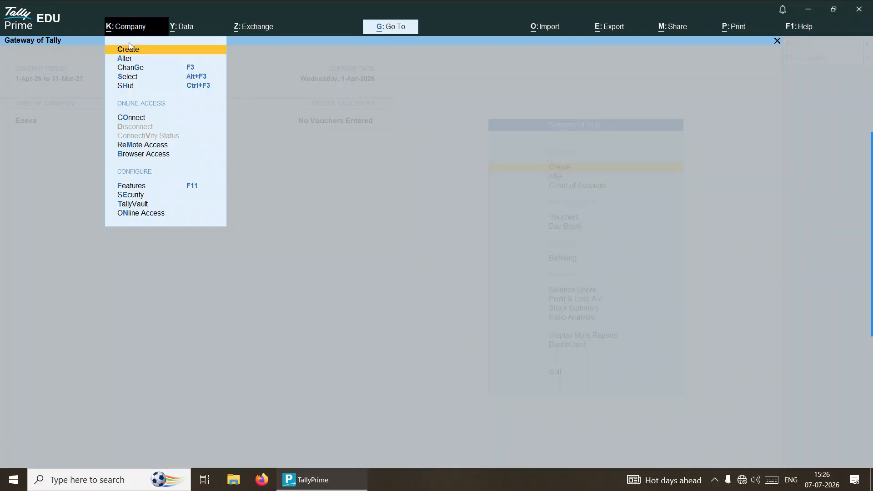
left_click(147, 87)
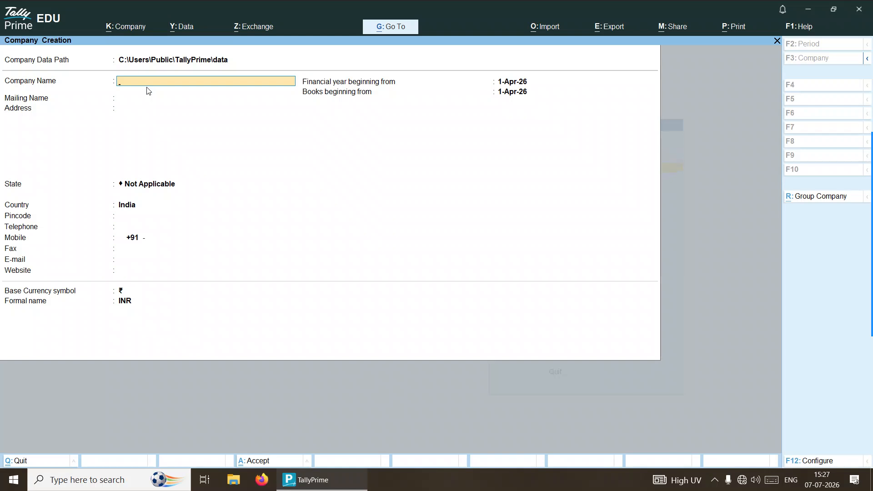
key("Escape")
key("y")
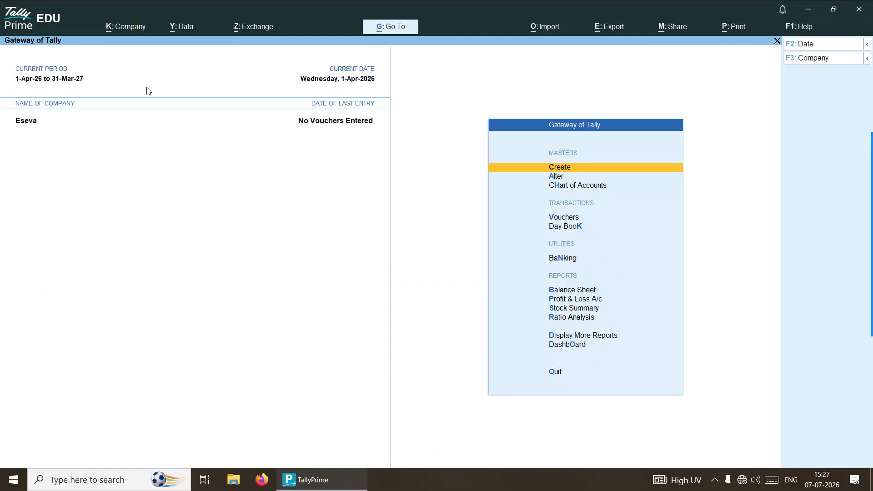